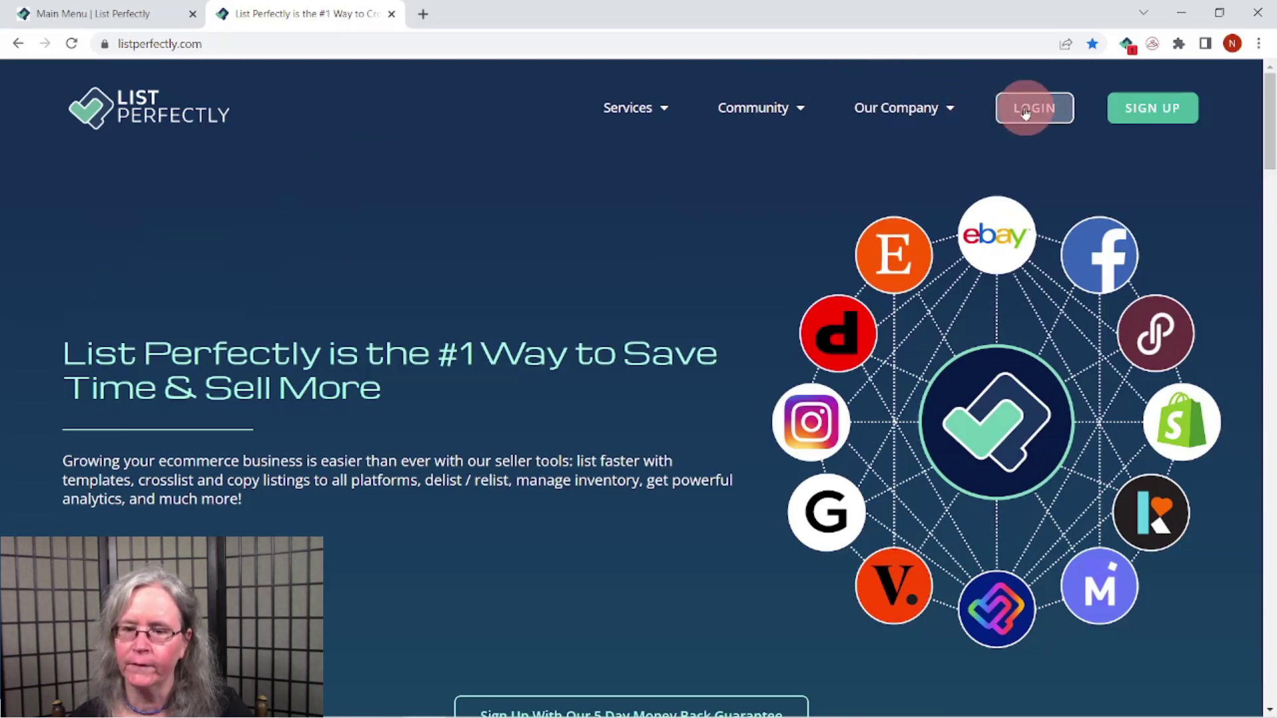
Step: Log in to List Perfectly and start a new listing
{"action": "left_click", "coordinate": [1024, 111]}
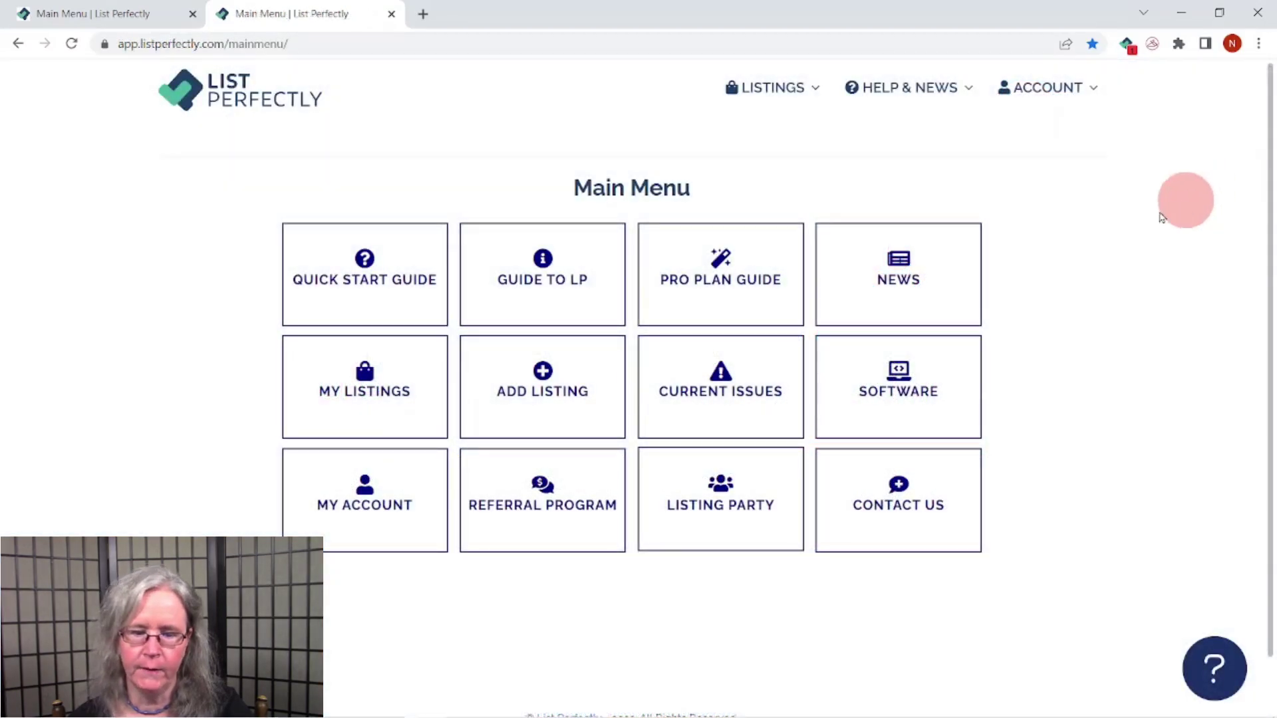
{"action": "left_click", "coordinate": [545, 378]}
{"action": "left_click_drag", "start_coordinate": [1267, 193], "coordinate": [1246, 277]}
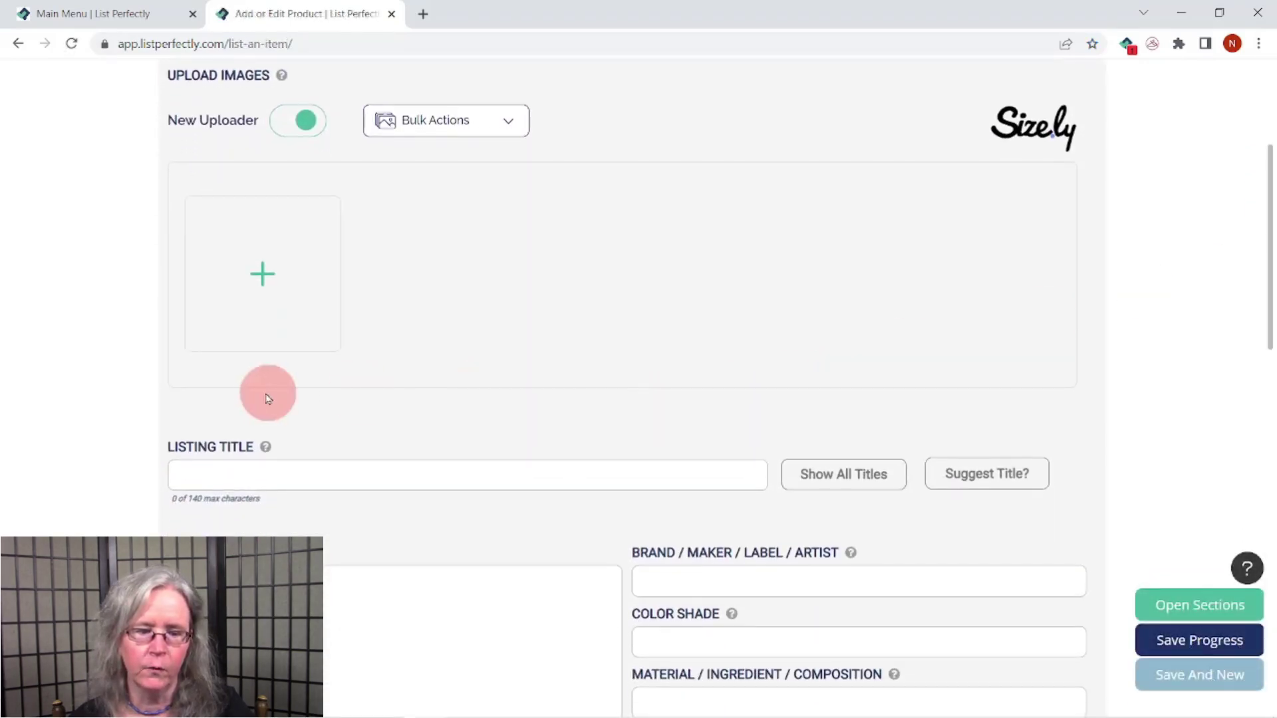
Step: Upload the six plate photos IMG_9450 through IMG_9455 and open the first in the photo editor
{"action": "left_click", "coordinate": [265, 278]}
{"action": "left_click", "coordinate": [186, 122]}
{"action": "left_click", "coordinate": [193, 211], "text": "shift"}
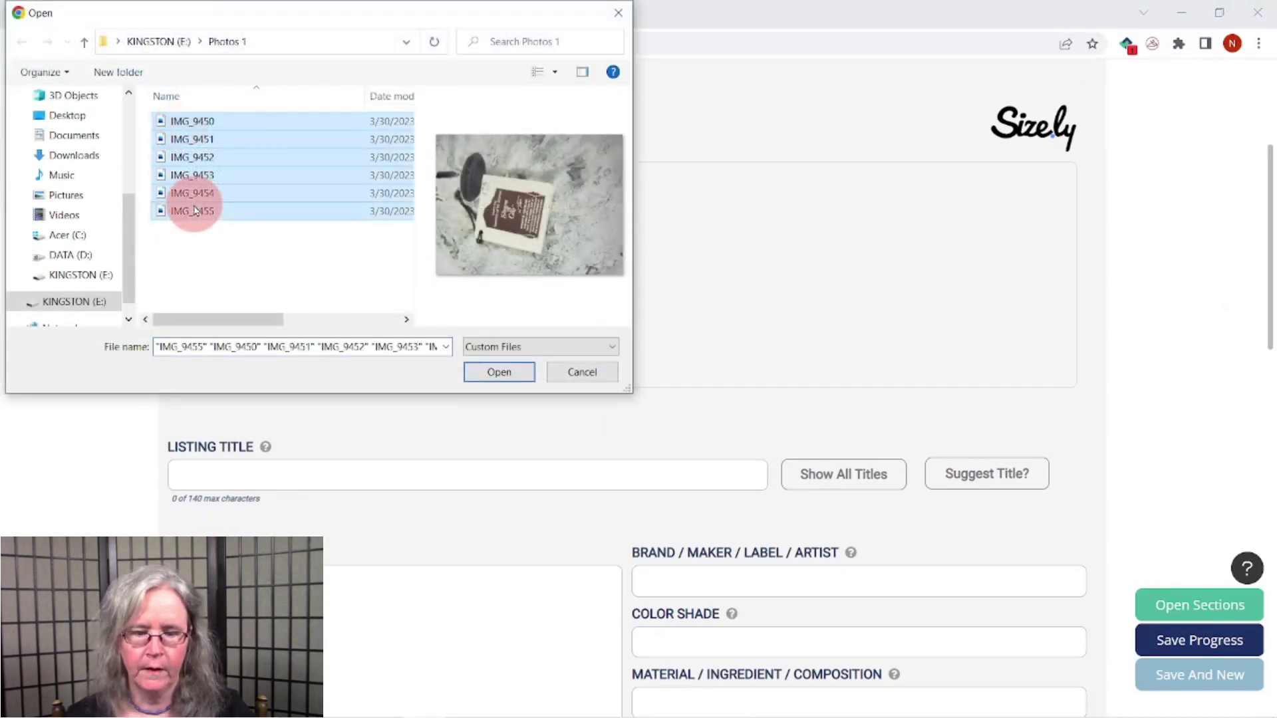
{"action": "left_click", "coordinate": [500, 374]}
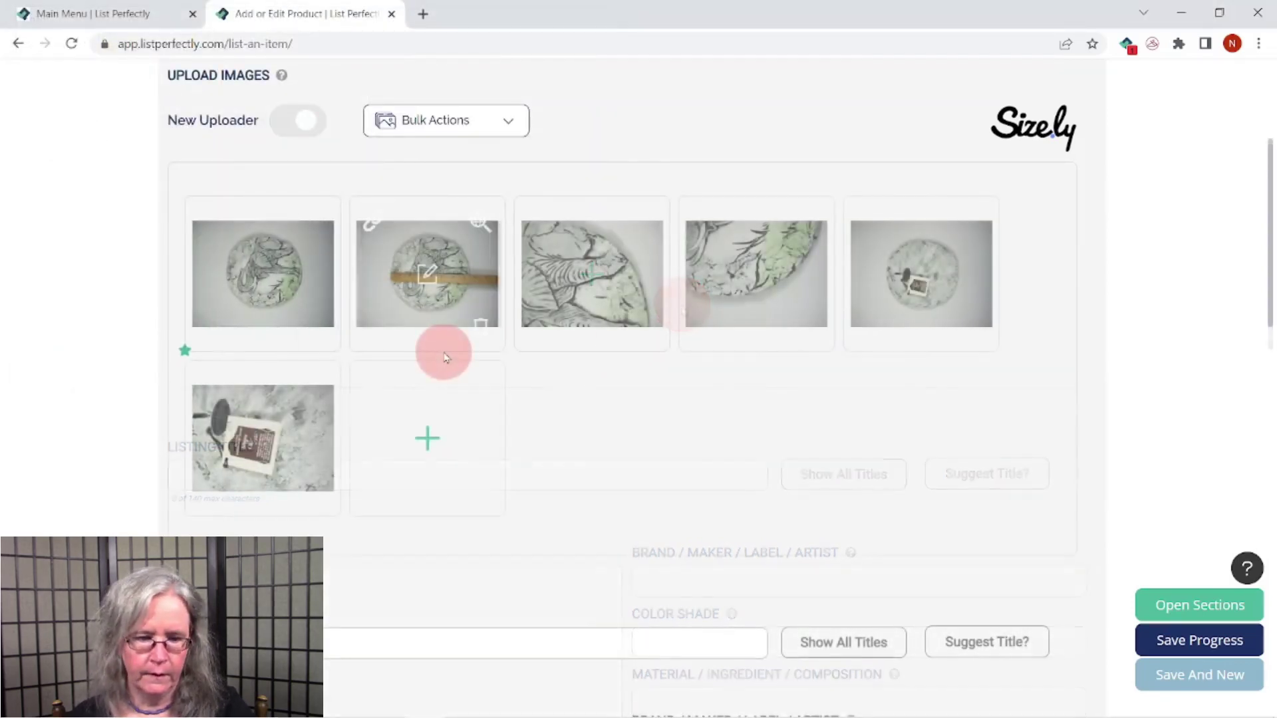
{"action": "mouse_move", "coordinate": [262, 280]}
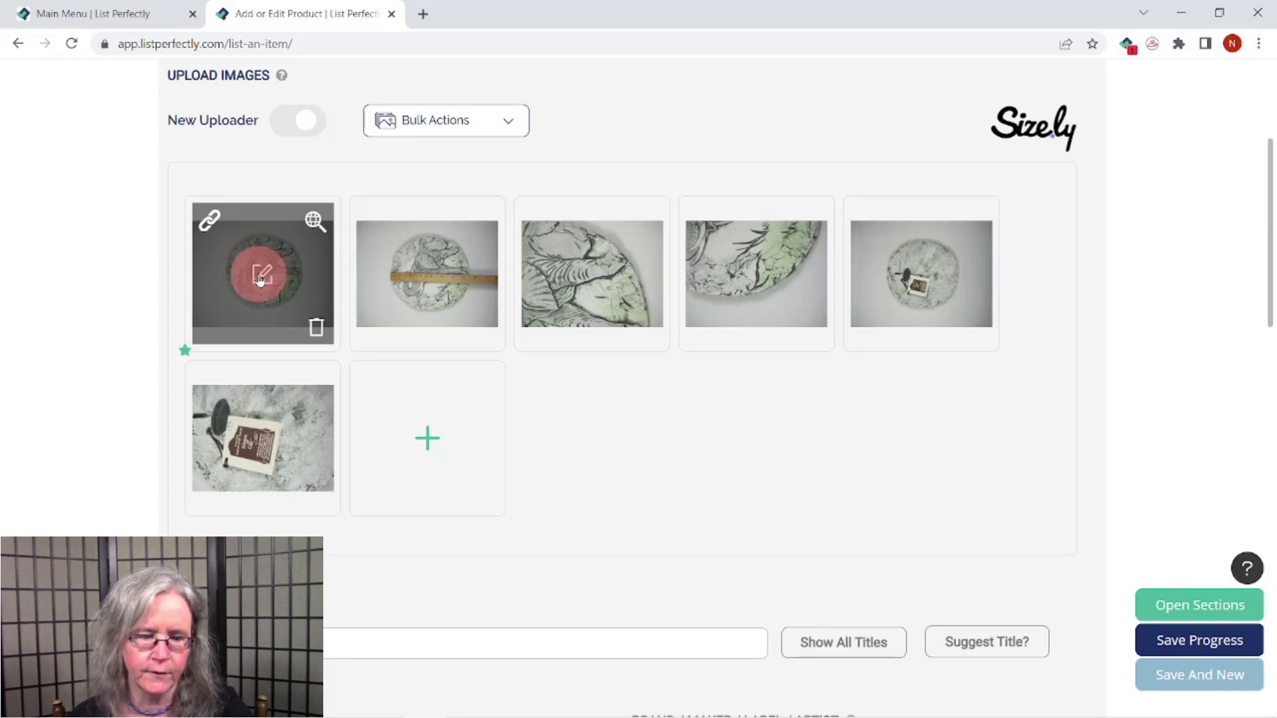
{"action": "left_click", "coordinate": [262, 275]}
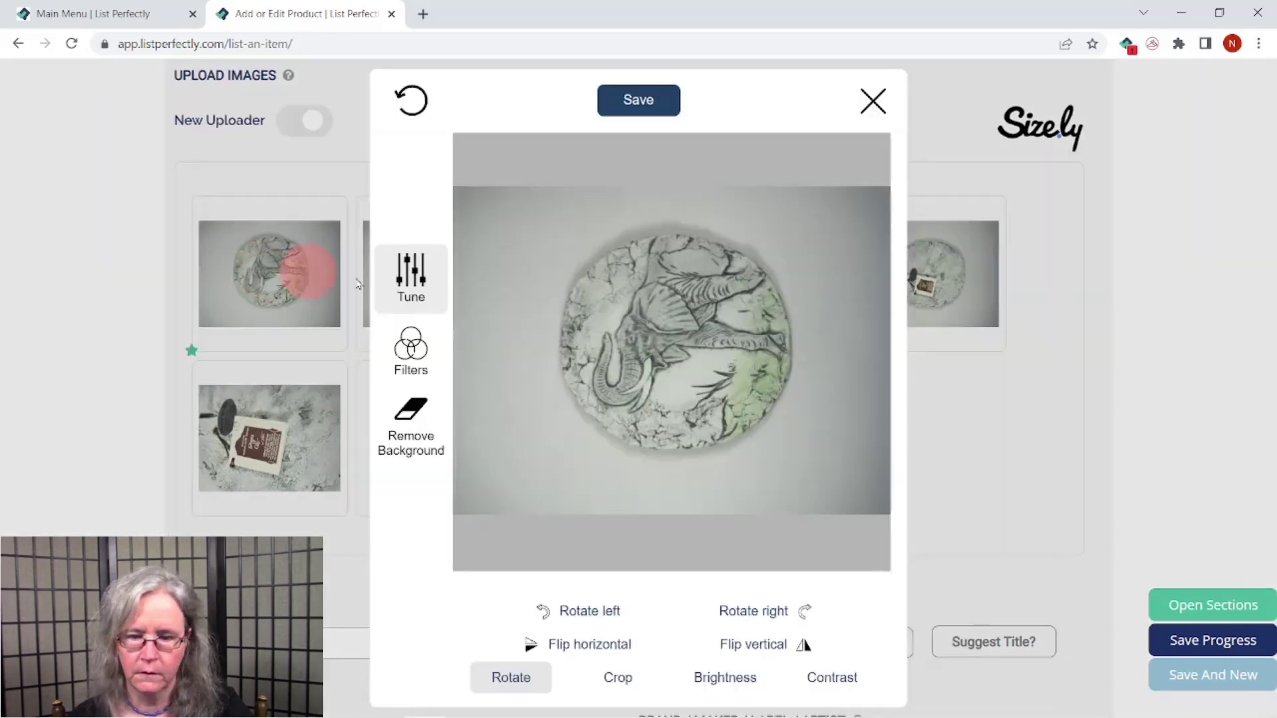
Step: Rotate the first plate photo a quarter turn clockwise to portrait and save it
{"action": "left_click", "coordinate": [756, 617]}
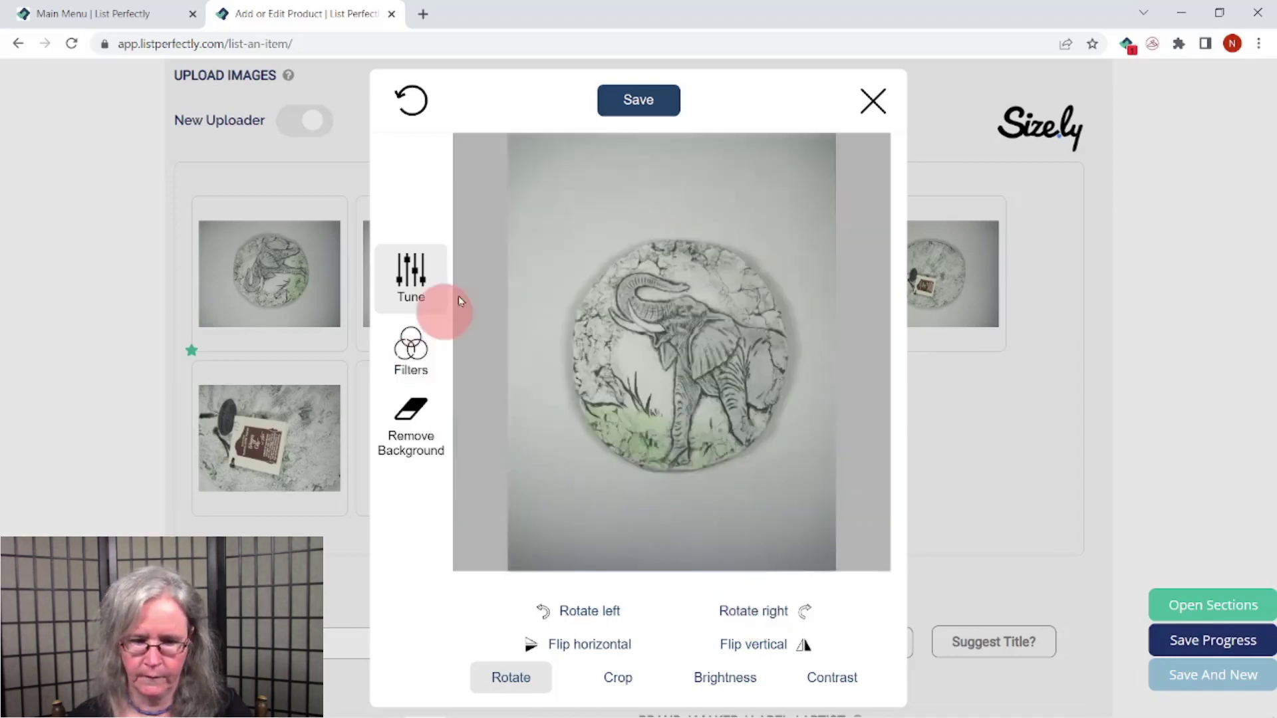
{"action": "left_click", "coordinate": [638, 101]}
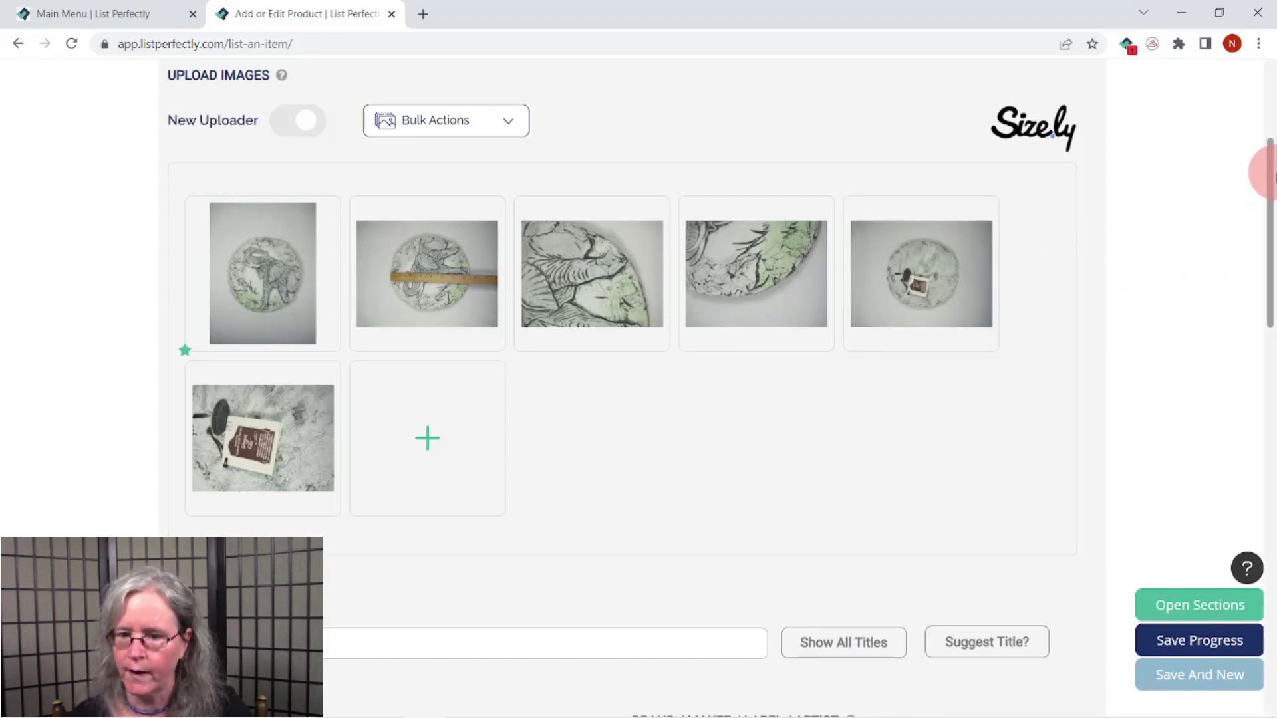
Step: Tick the Draft checkbox at the bottom of the form, then Save And Exit To Catalog
{"action": "left_click_drag", "start_coordinate": [1271, 163], "coordinate": [1248, 566]}
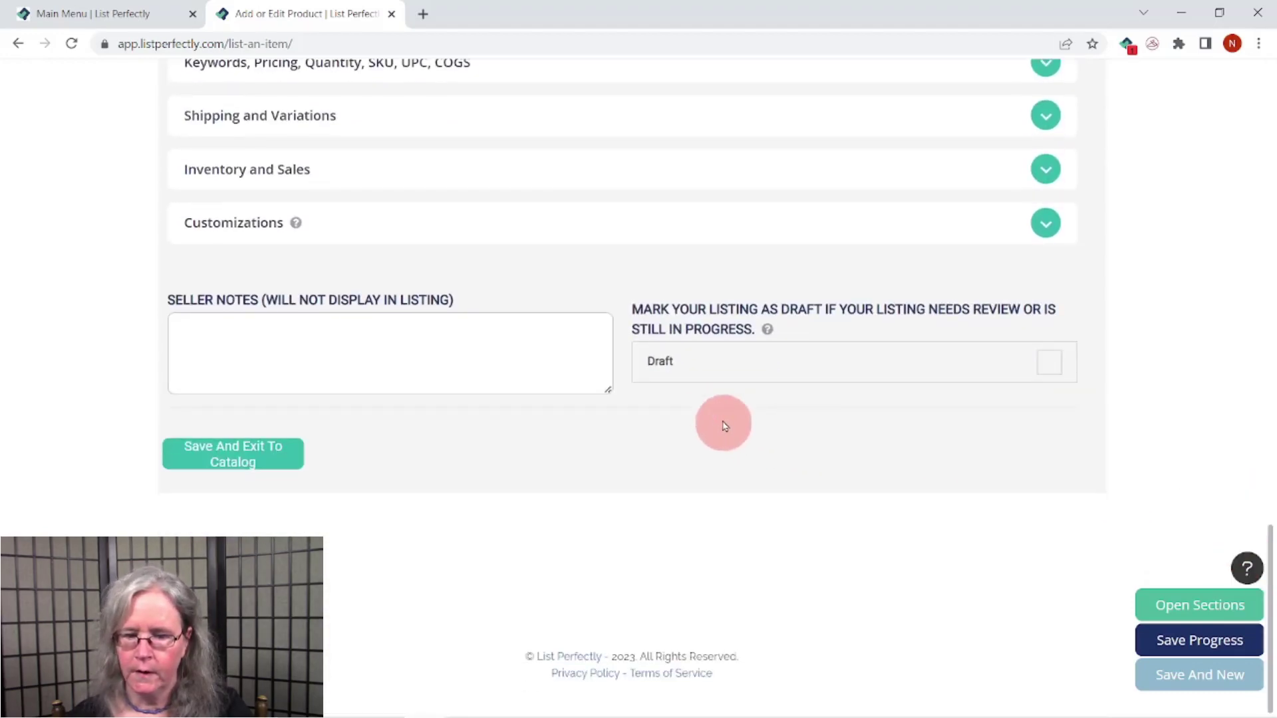
{"action": "left_click", "coordinate": [672, 377]}
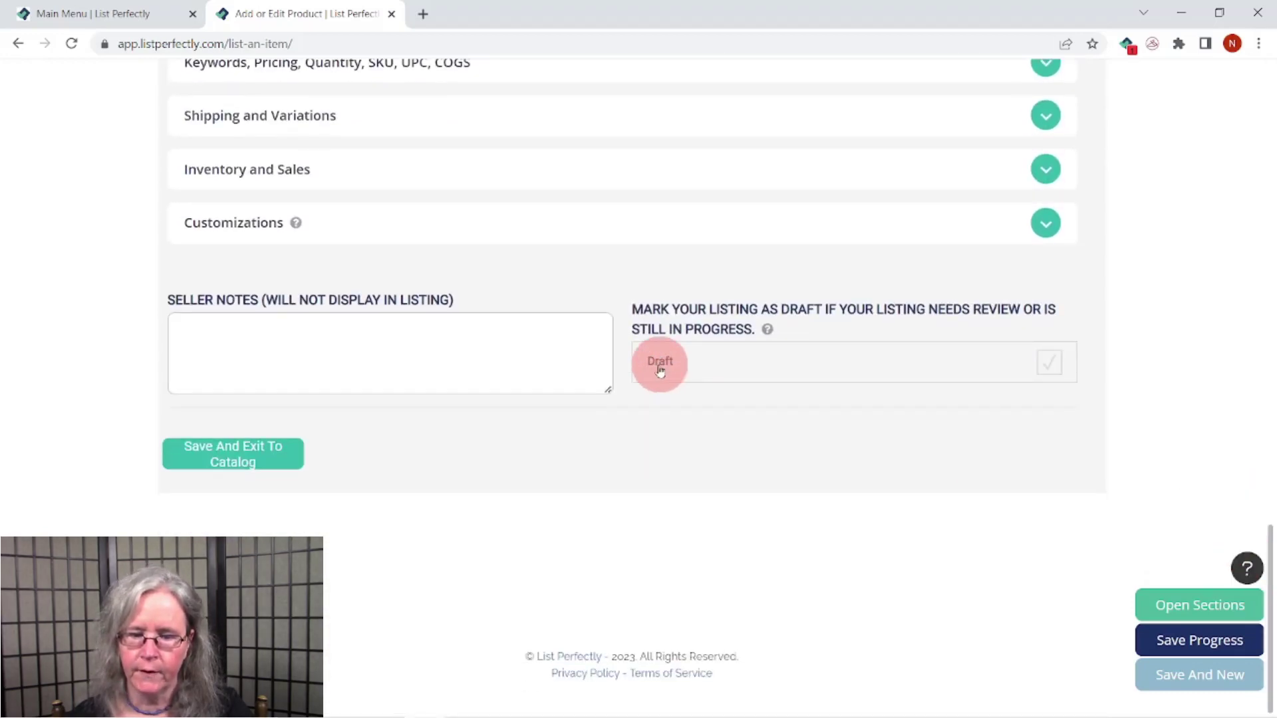
{"action": "left_click", "coordinate": [1049, 366]}
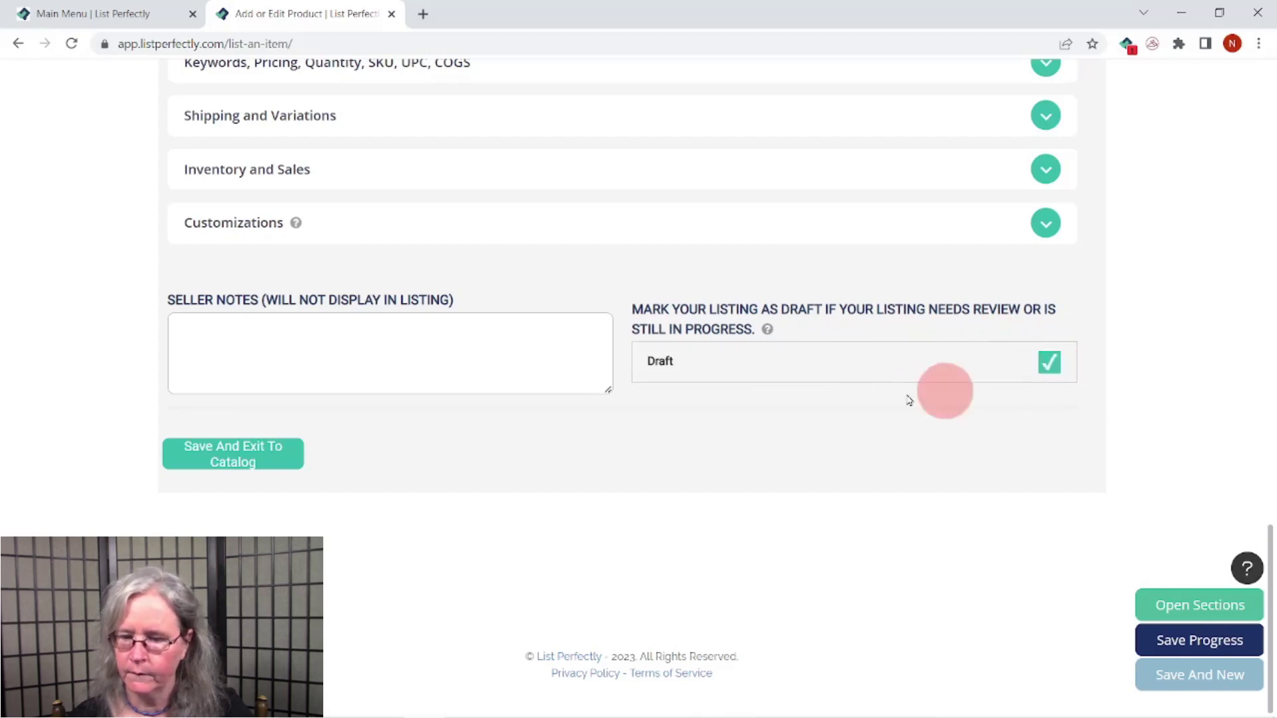
{"action": "left_click", "coordinate": [222, 464]}
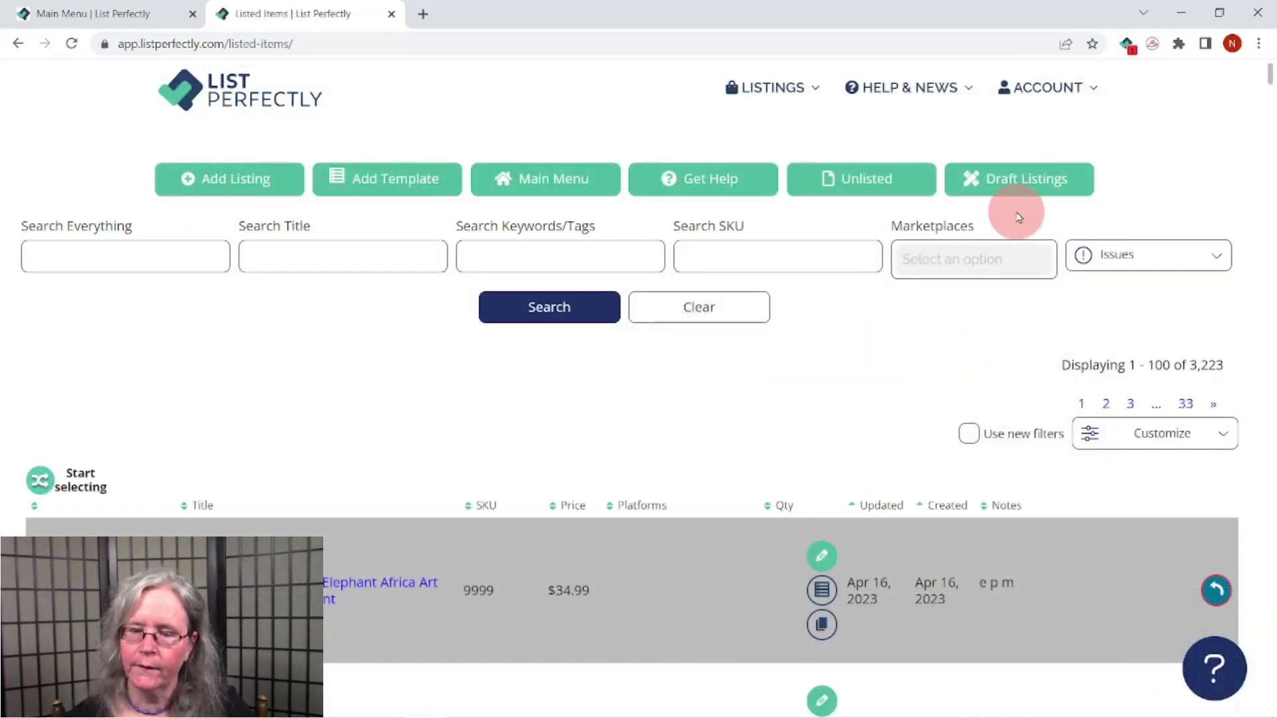
Step: Filter to Draft Listings, edit the elephant plate draft, and run Google Lens on its first photo
{"action": "left_click", "coordinate": [987, 187]}
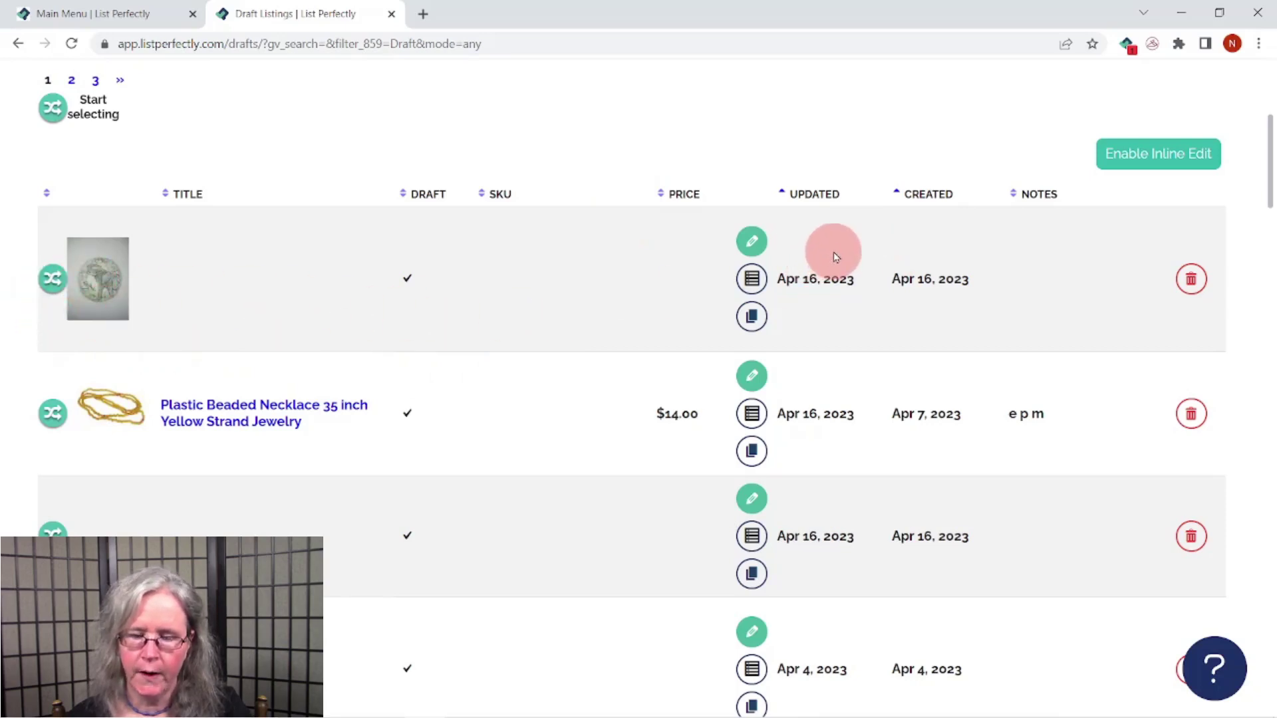
{"action": "left_click", "coordinate": [753, 242]}
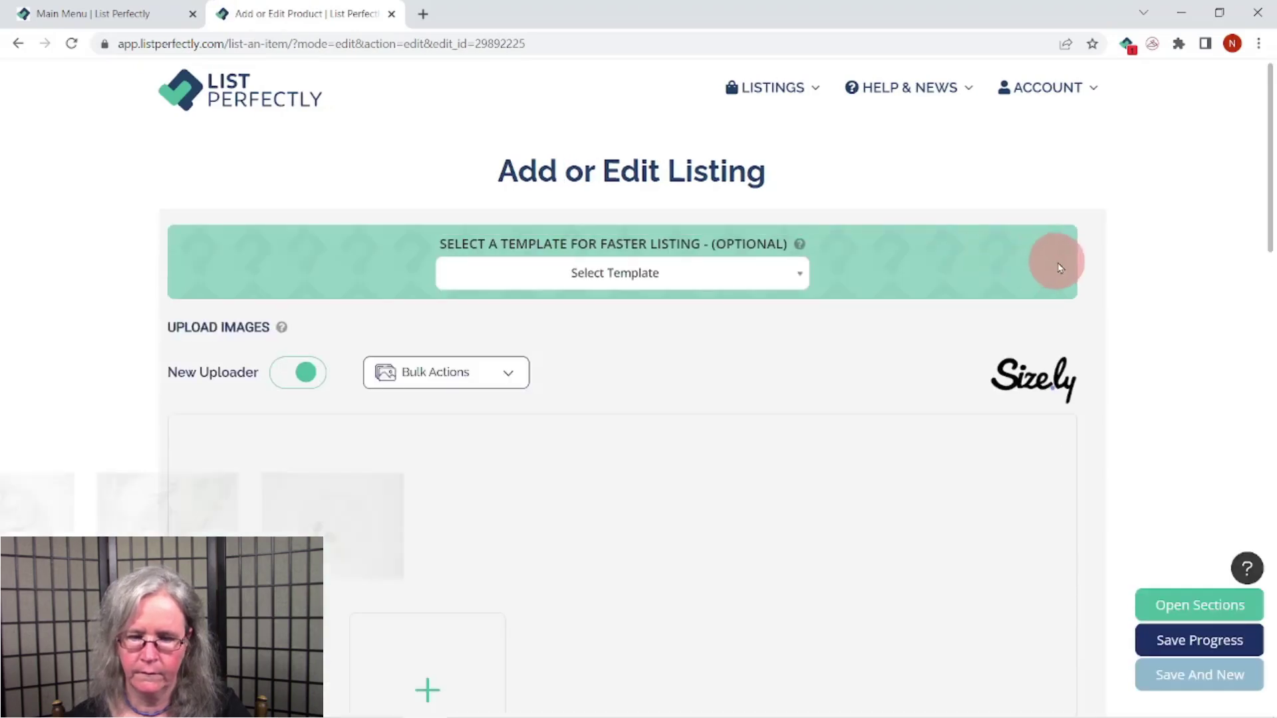
{"action": "scroll", "coordinate": [1263, 226], "scroll_direction": "down", "scroll_amount": 5}
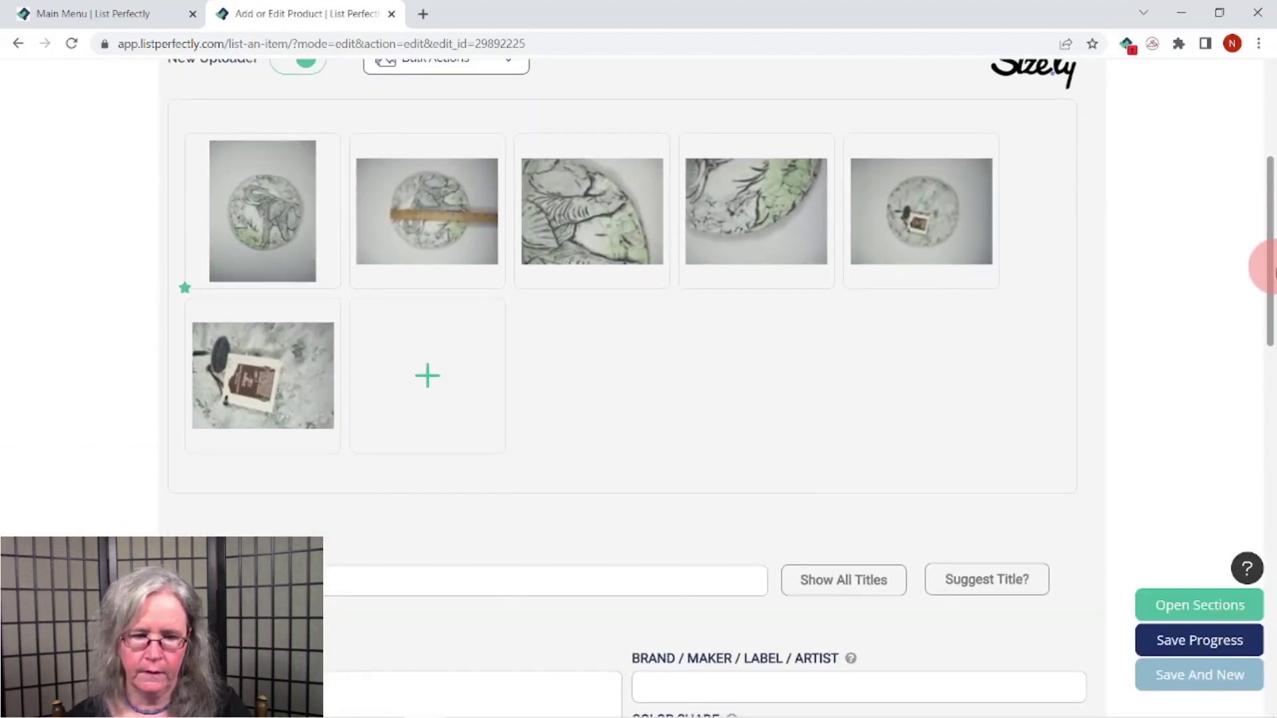
{"action": "mouse_move", "coordinate": [228, 216]}
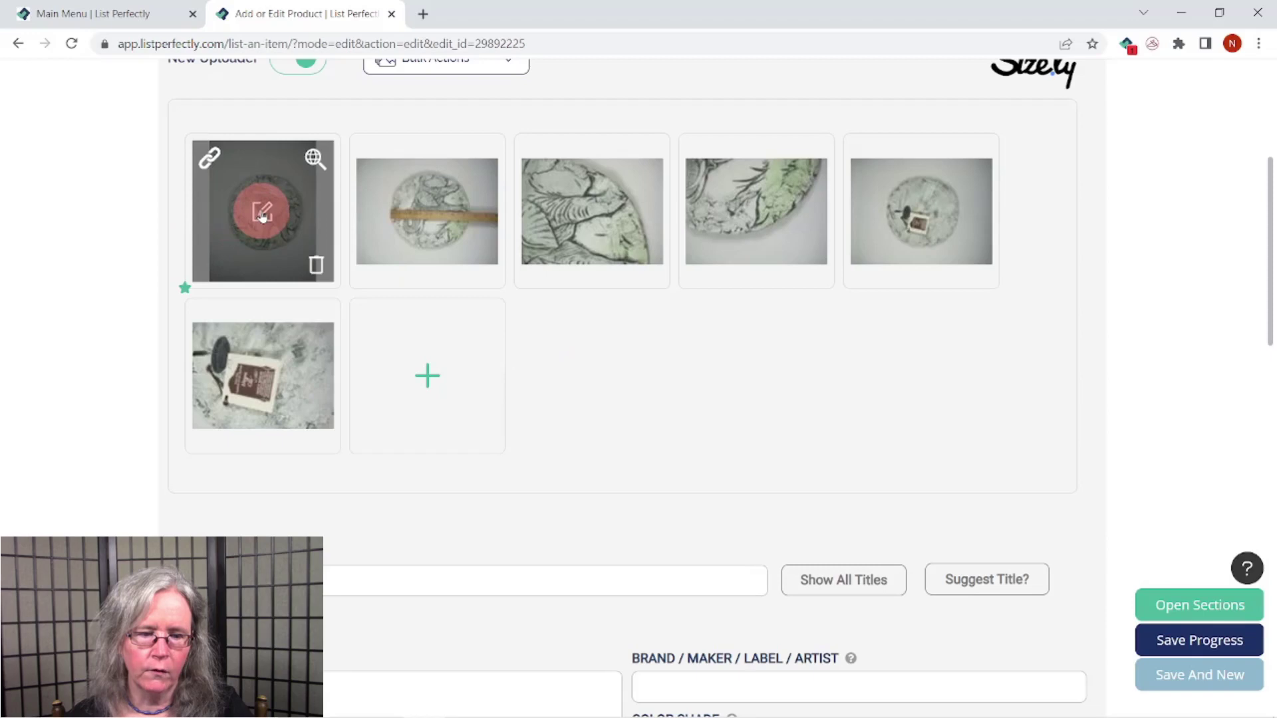
{"action": "left_click", "coordinate": [317, 163]}
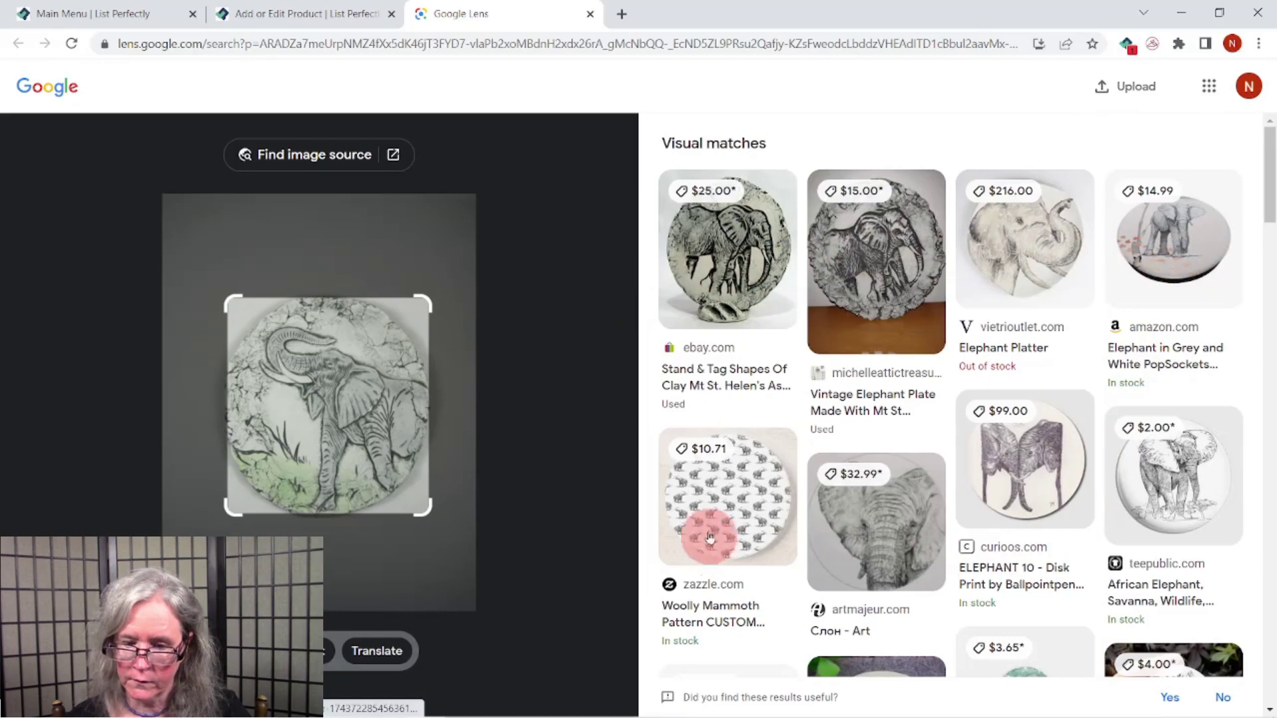
Step: Open the matching eBay elephant plate listing and copy its full title
{"action": "left_click", "coordinate": [725, 255]}
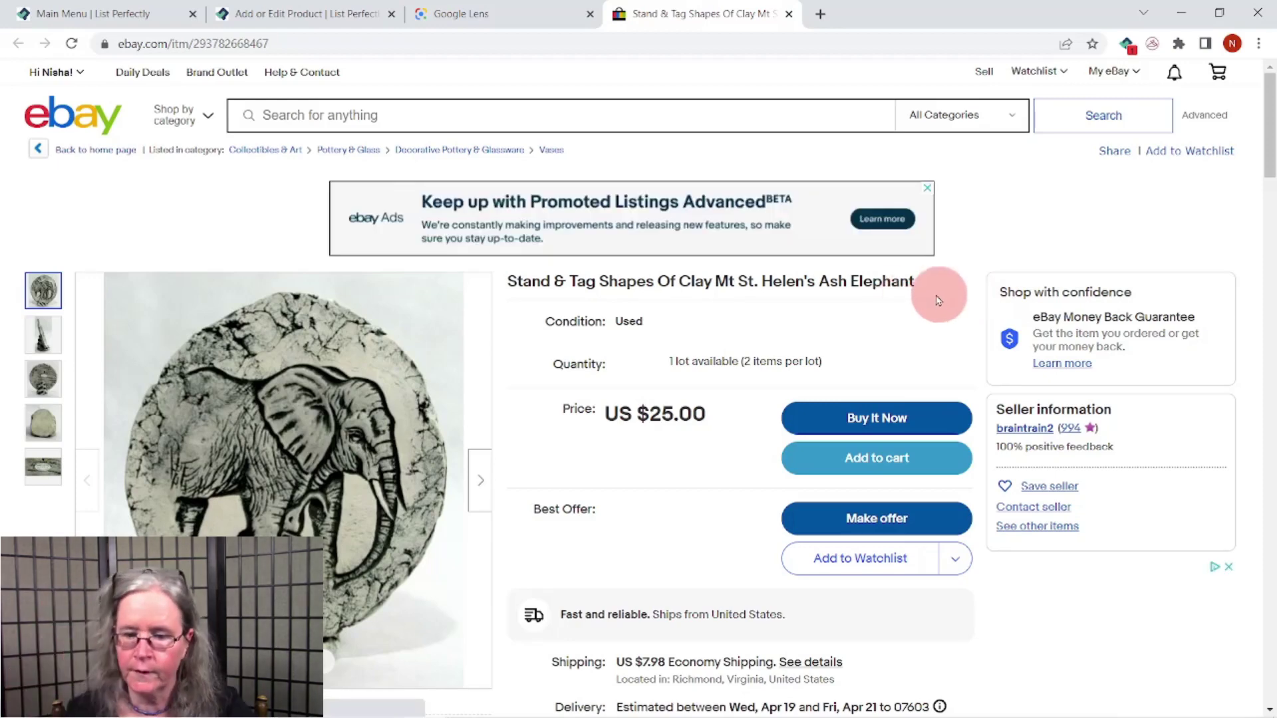
{"action": "left_click_drag", "start_coordinate": [921, 278], "coordinate": [473, 286]}
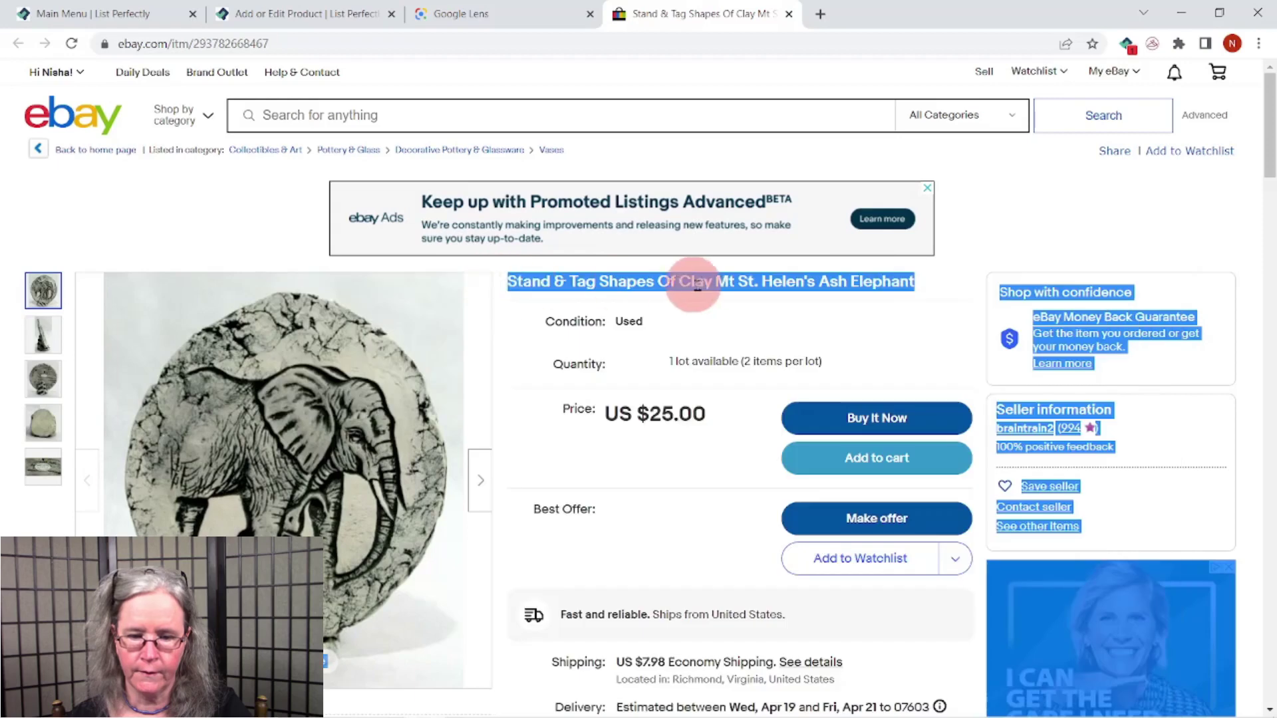
{"action": "left_click_drag", "start_coordinate": [929, 306], "coordinate": [470, 277]}
{"action": "key", "text": "ctrl+c"}
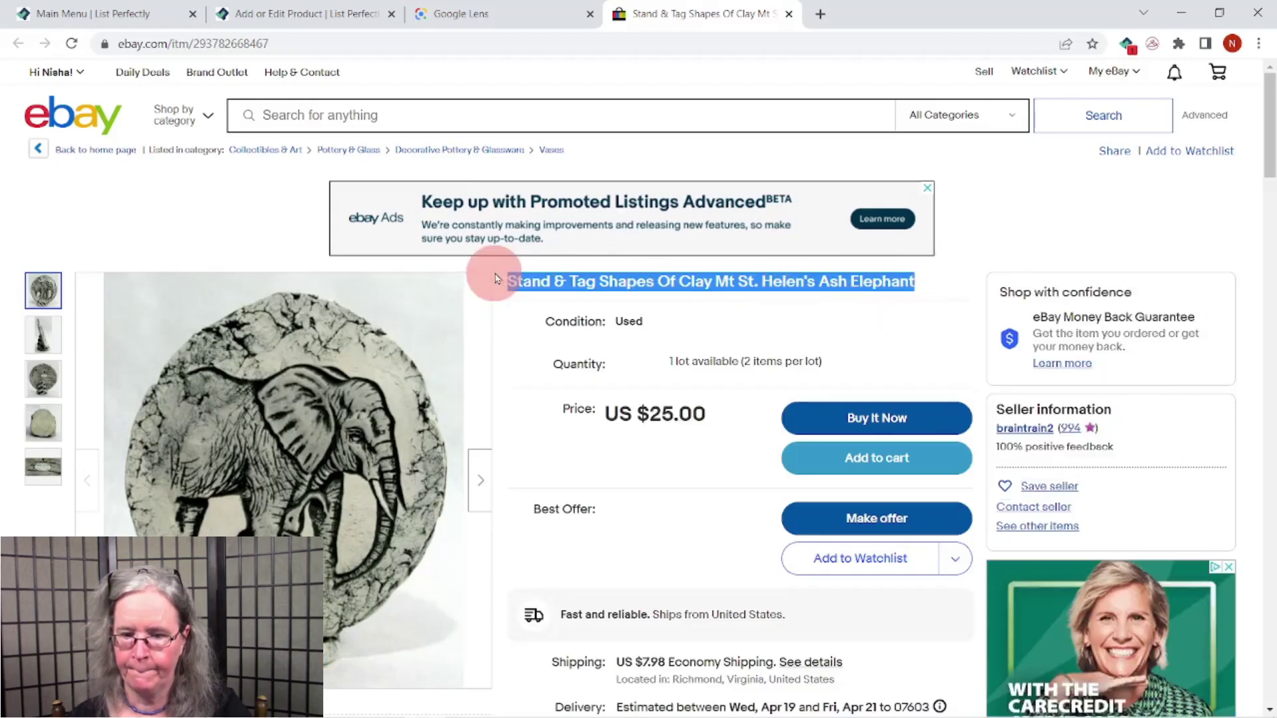
{"action": "left_click", "coordinate": [260, 19]}
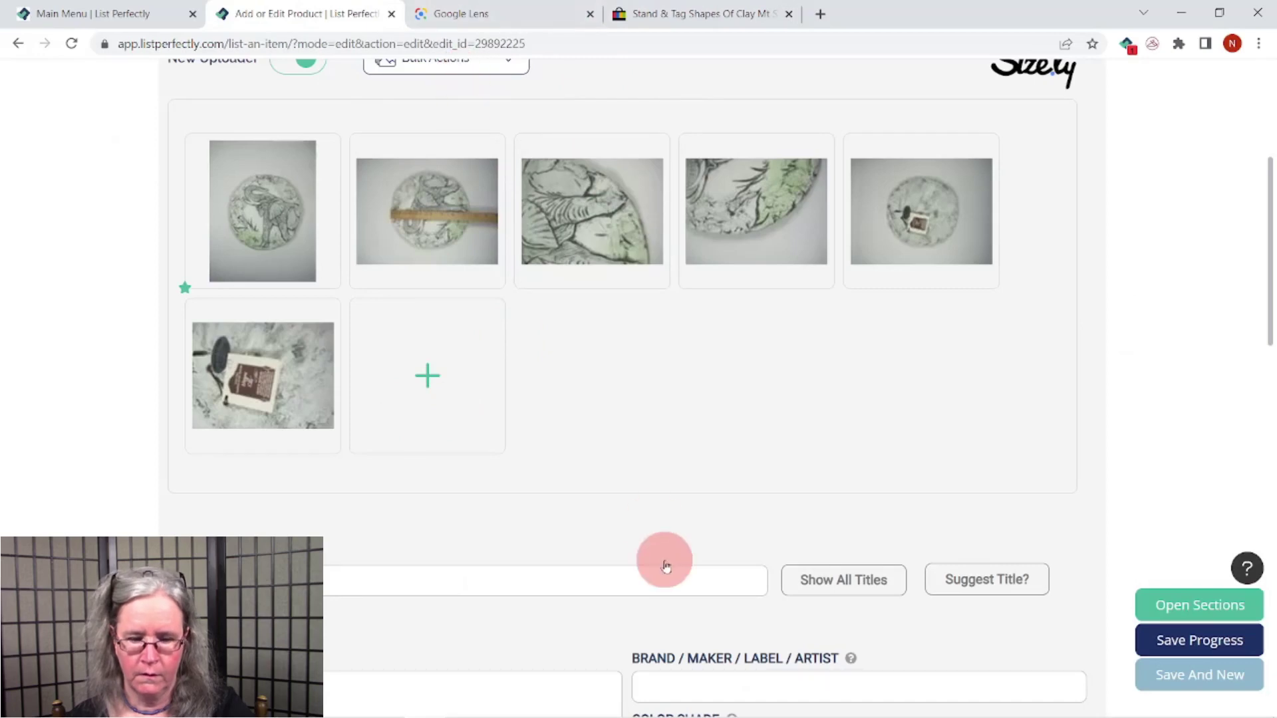
Step: Paste 'Stand & Tag Shapes Of Clay Mt St. Helen's Ash Elephant' into the Listing Title field
{"action": "scroll", "coordinate": [662, 558], "scroll_direction": "down", "scroll_amount": 3}
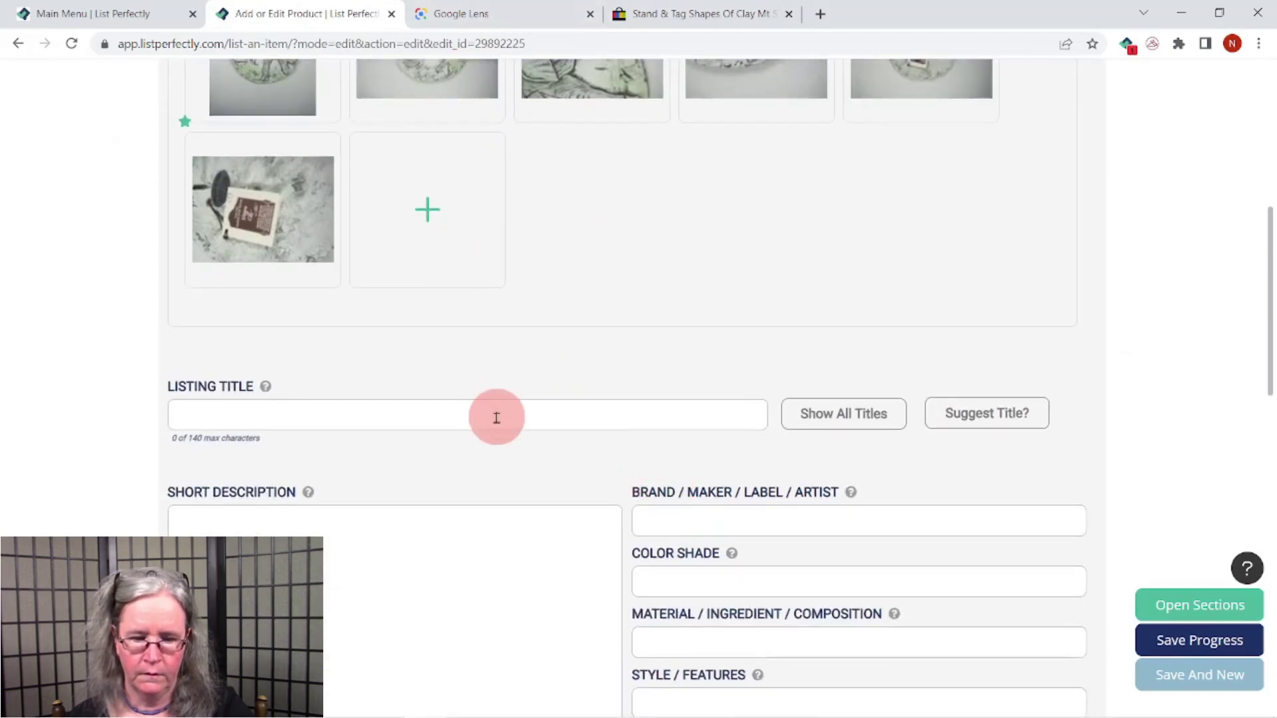
{"action": "key", "text": "ctrl+v"}
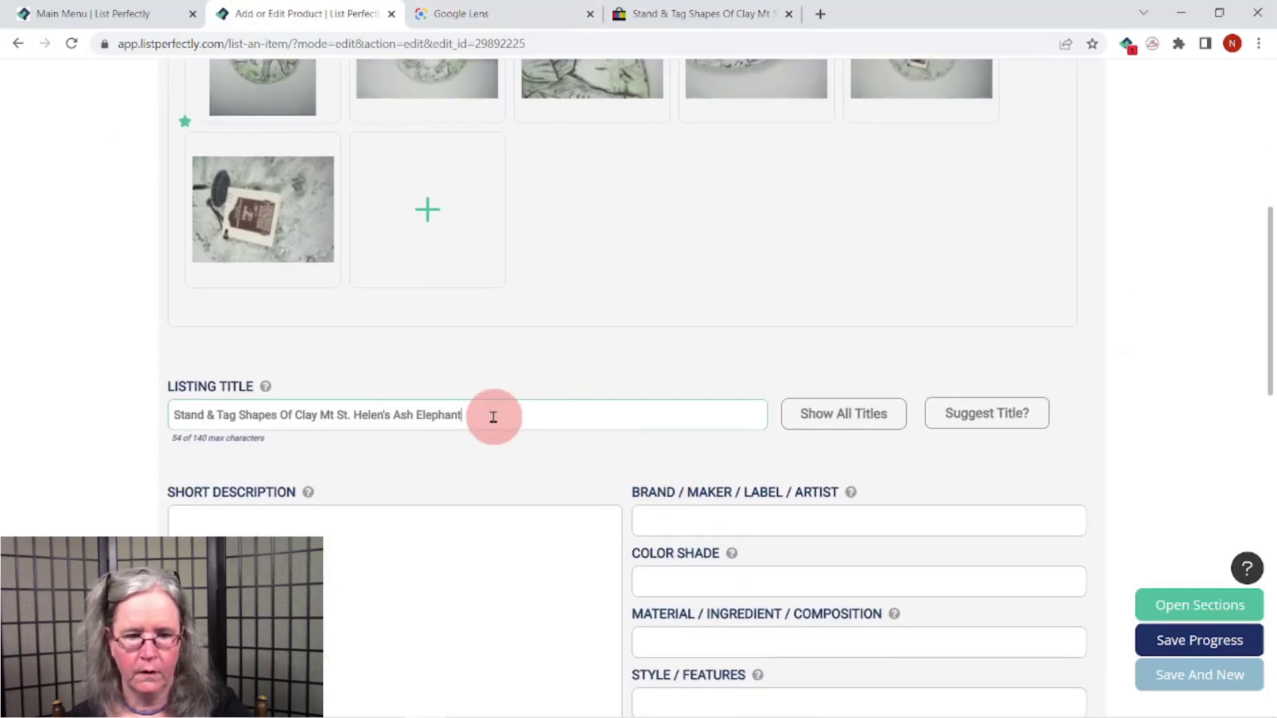
{"action": "scroll", "coordinate": [598, 319], "scroll_direction": "up", "scroll_amount": 4}
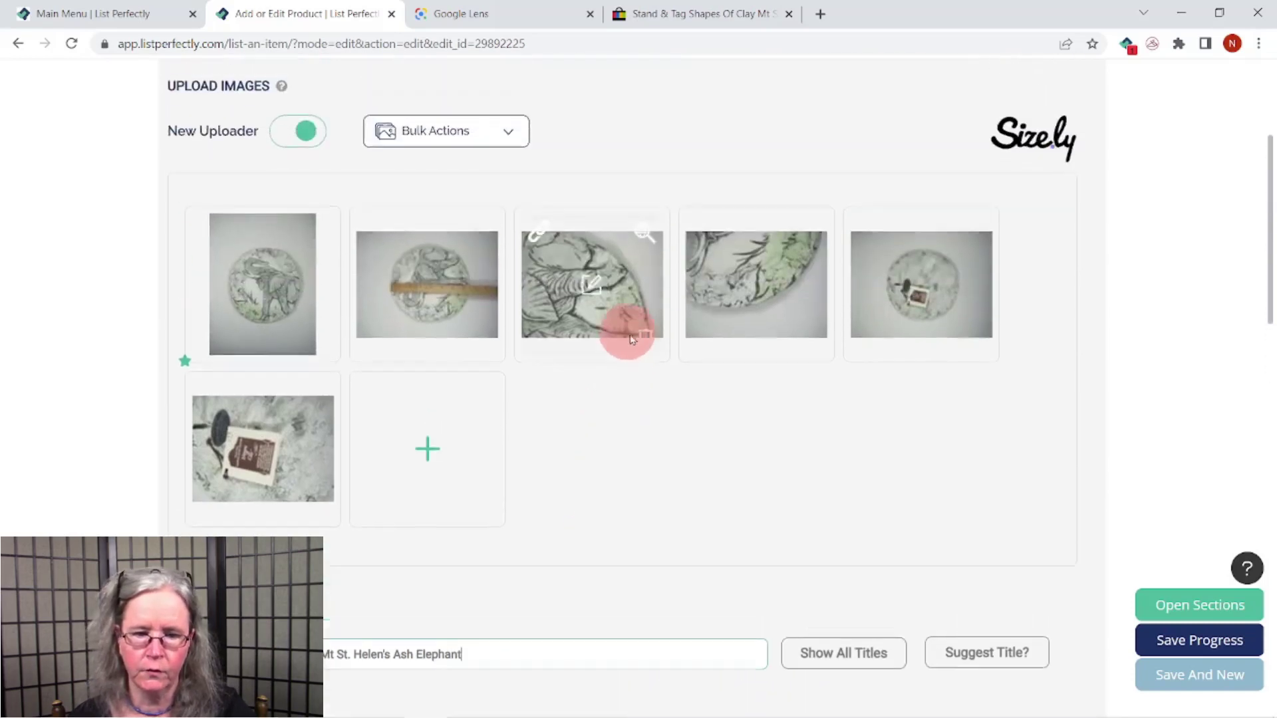
{"action": "left_click", "coordinate": [500, 11]}
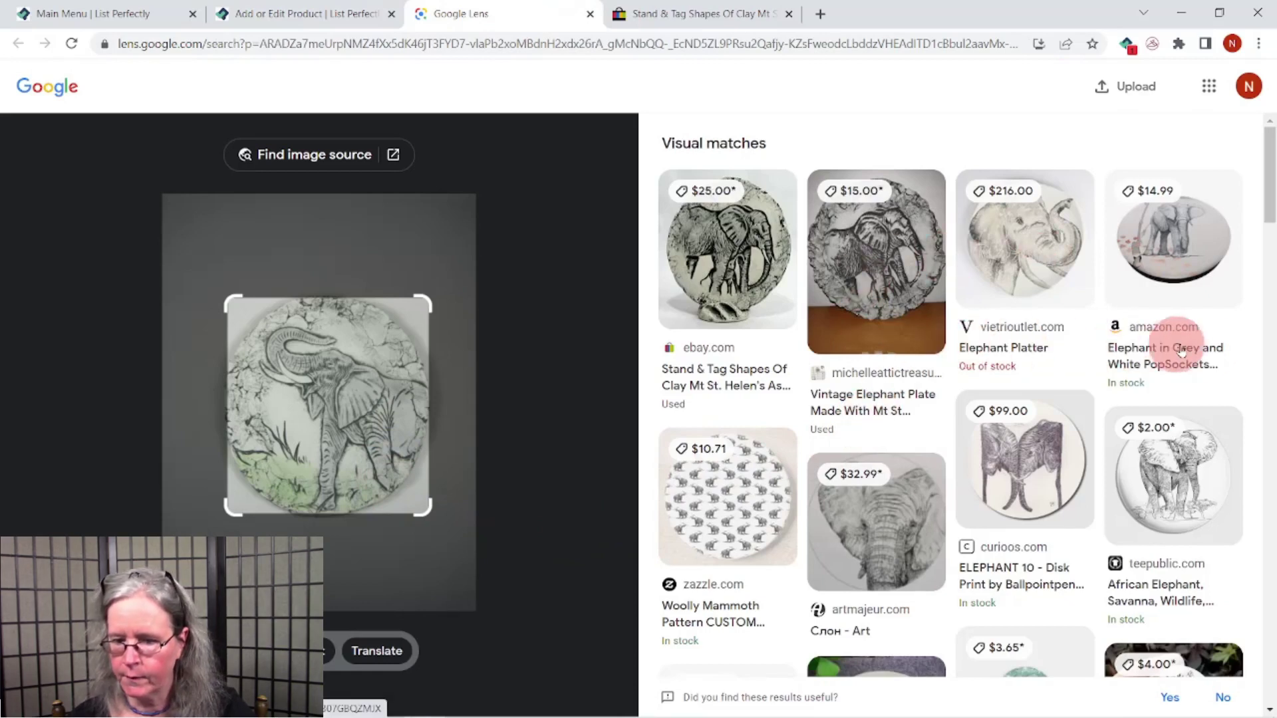
{"action": "left_click", "coordinate": [908, 296]}
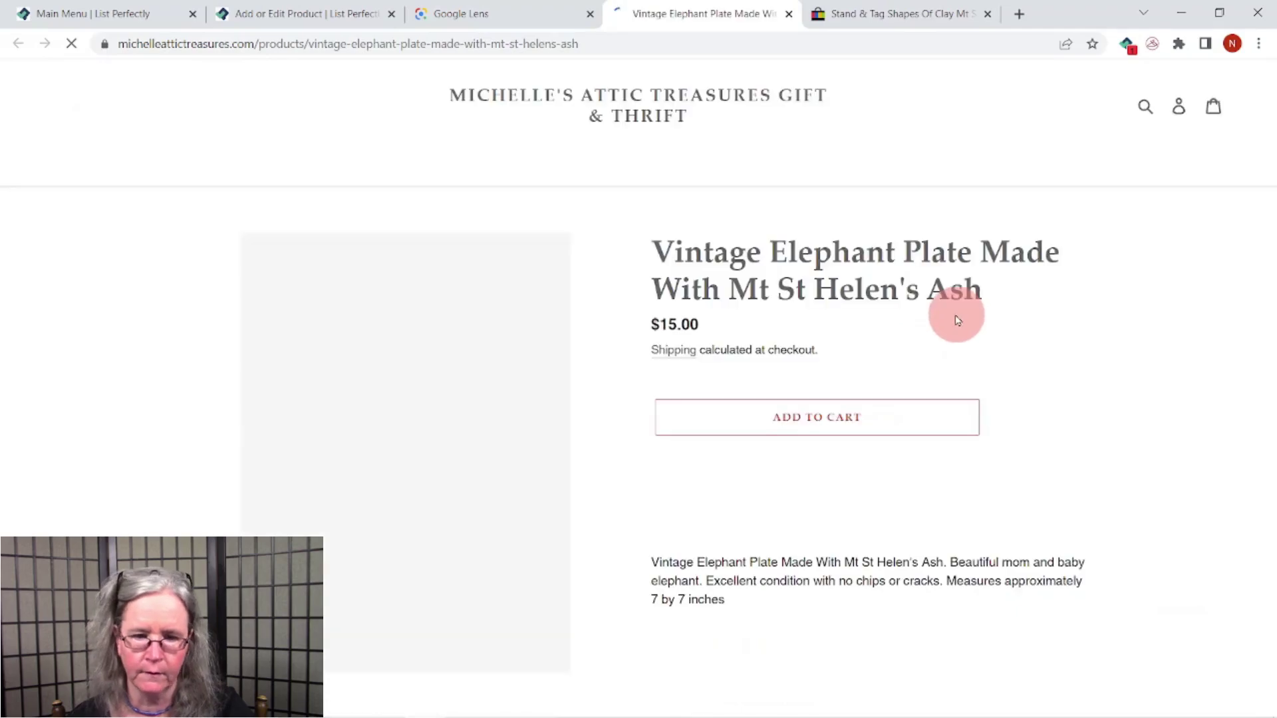
{"action": "scroll", "coordinate": [1034, 341], "scroll_direction": "down", "scroll_amount": 2}
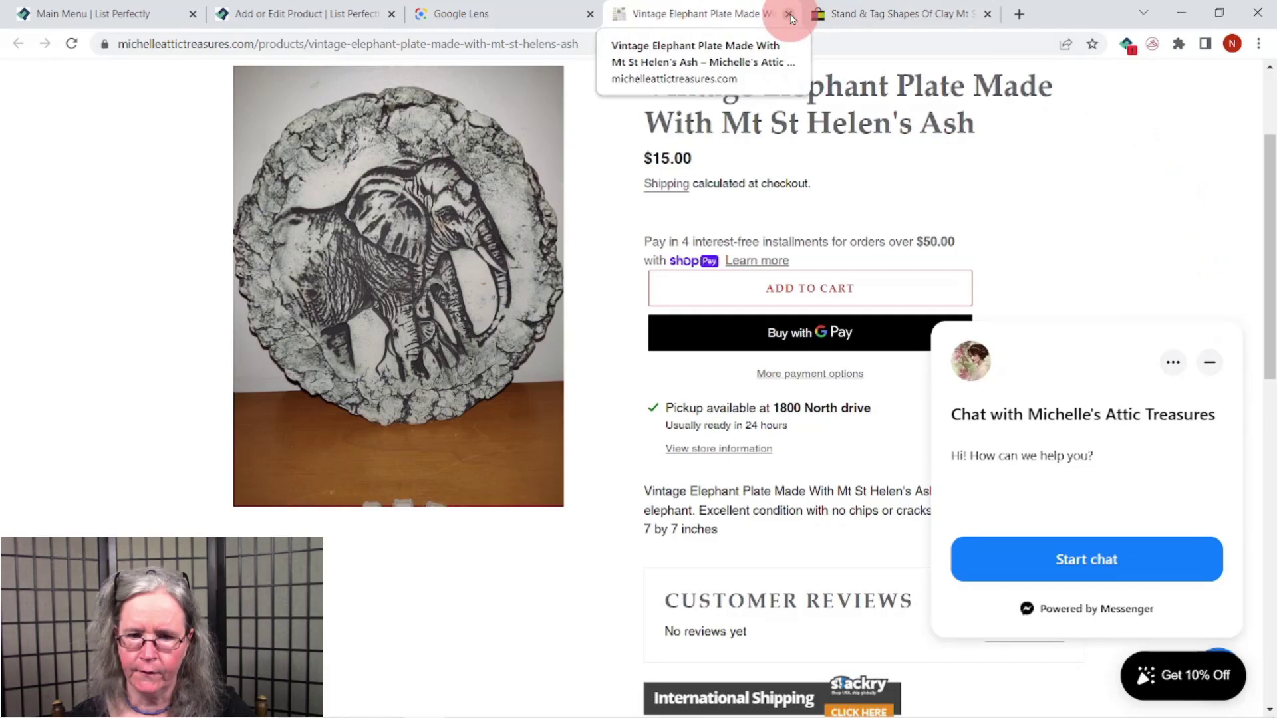
{"action": "left_click", "coordinate": [790, 14]}
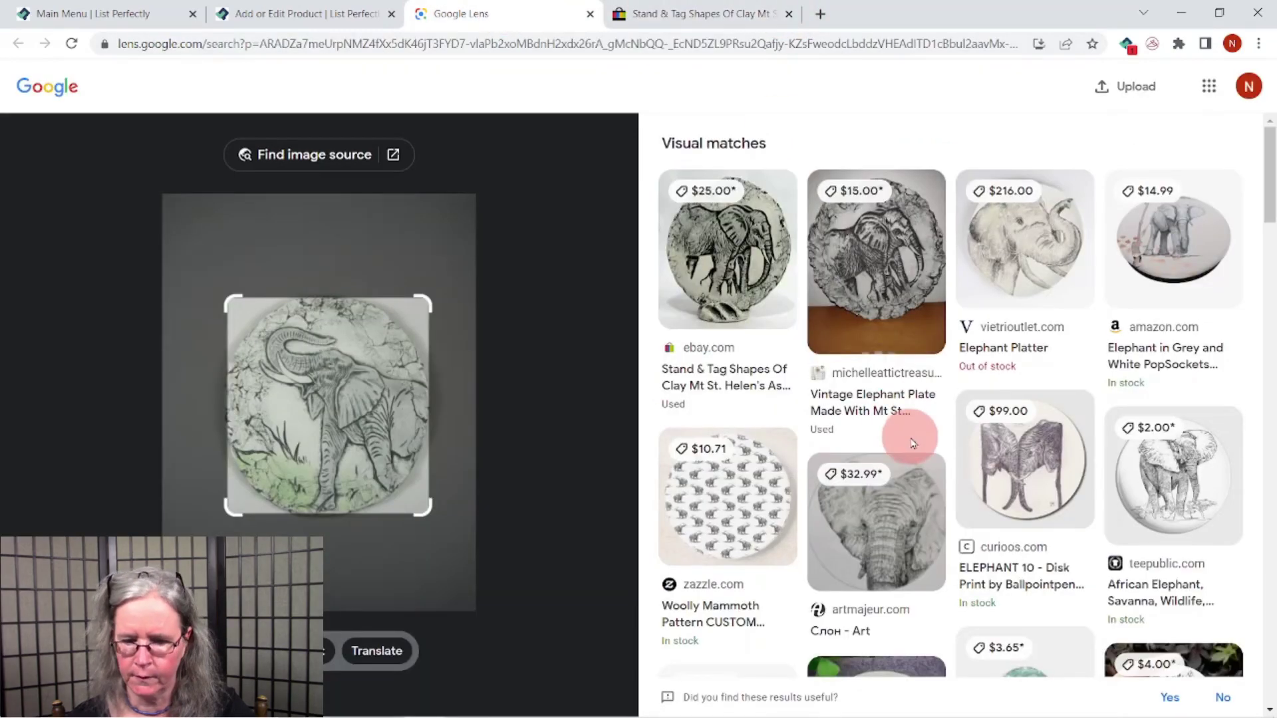
Step: Resize and reposition the Lens search box tightly over the elephant to refresh the matches
{"action": "scroll", "coordinate": [901, 236], "scroll_direction": "down", "scroll_amount": 2}
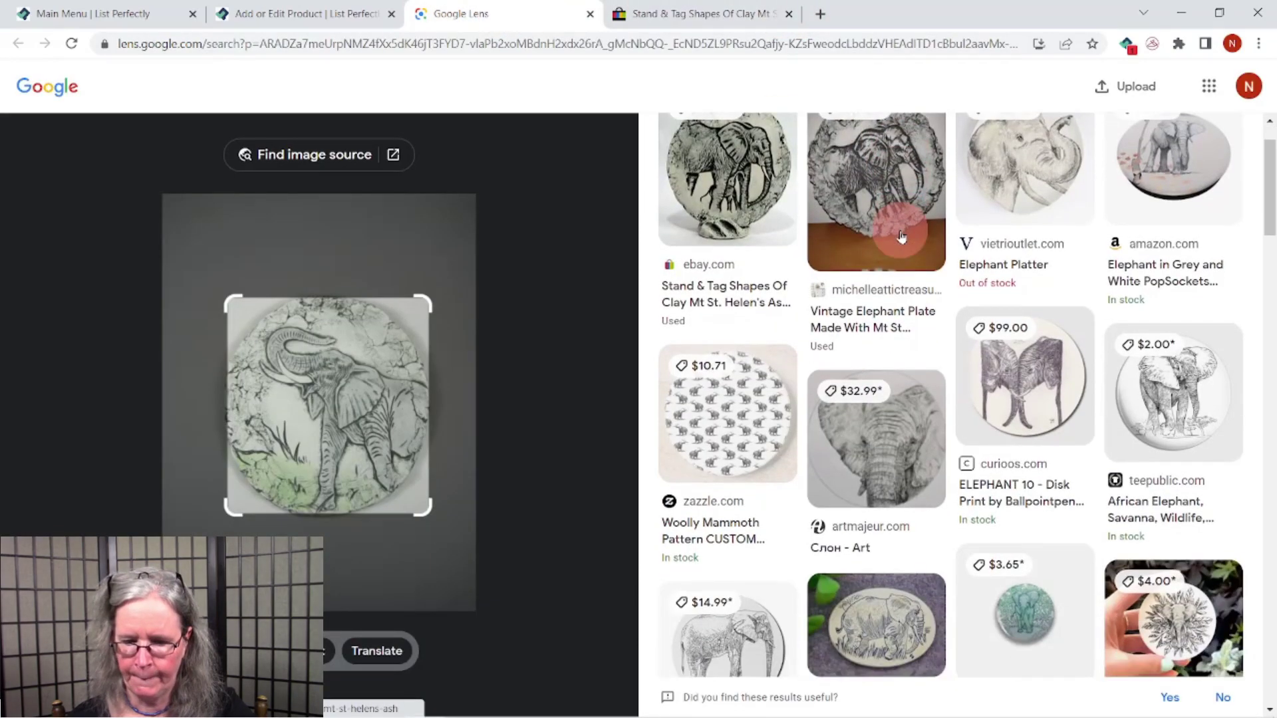
{"action": "scroll", "coordinate": [901, 233], "scroll_direction": "down", "scroll_amount": 1}
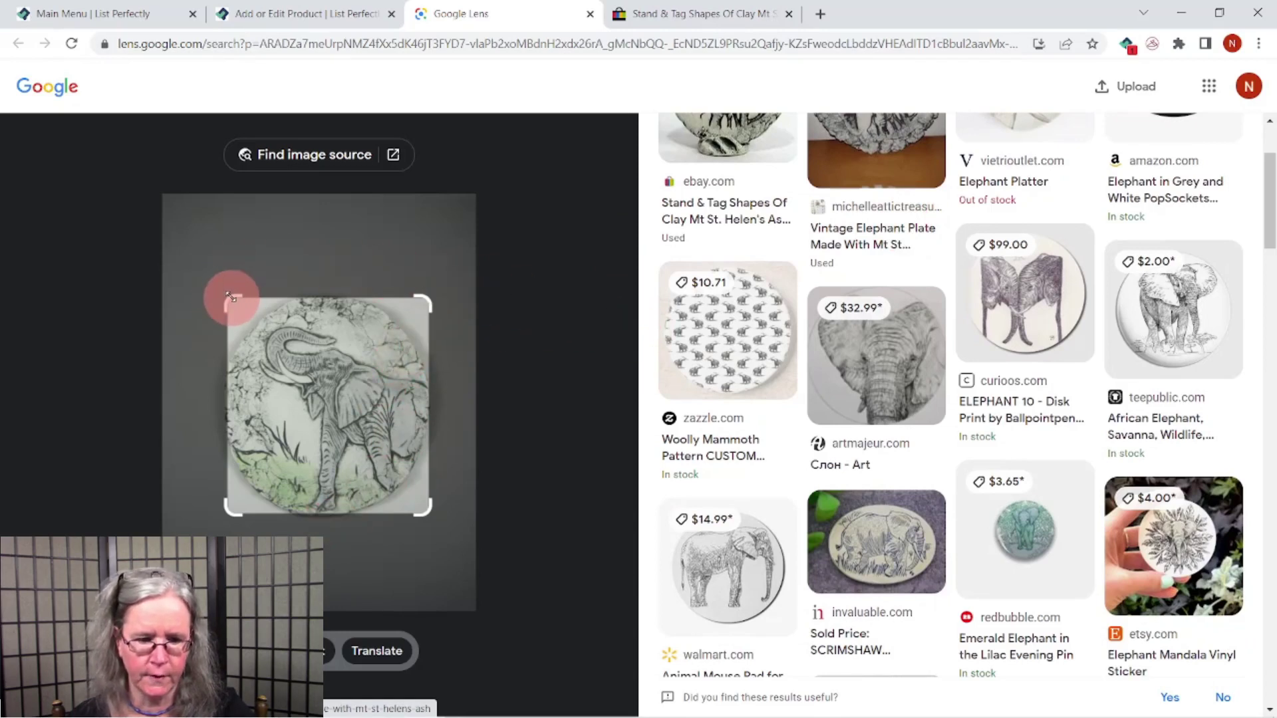
{"action": "left_click_drag", "start_coordinate": [224, 292], "coordinate": [195, 272]}
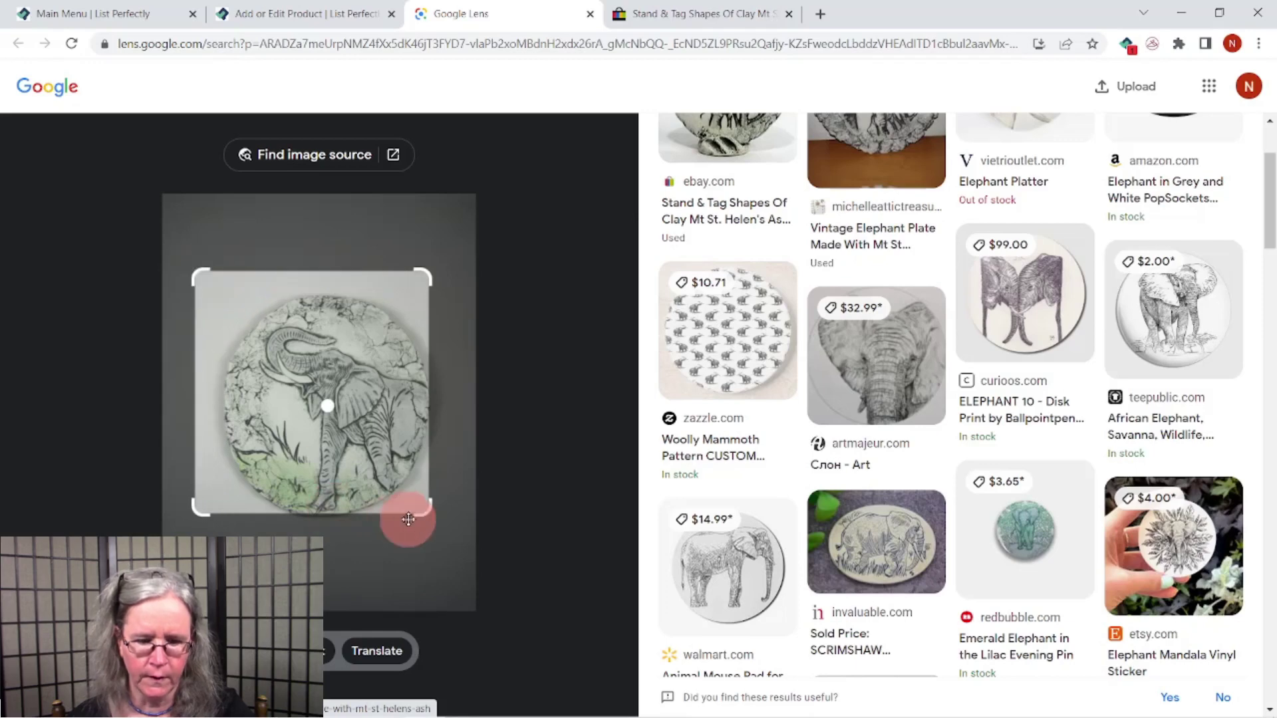
{"action": "left_click_drag", "start_coordinate": [419, 507], "coordinate": [465, 534]}
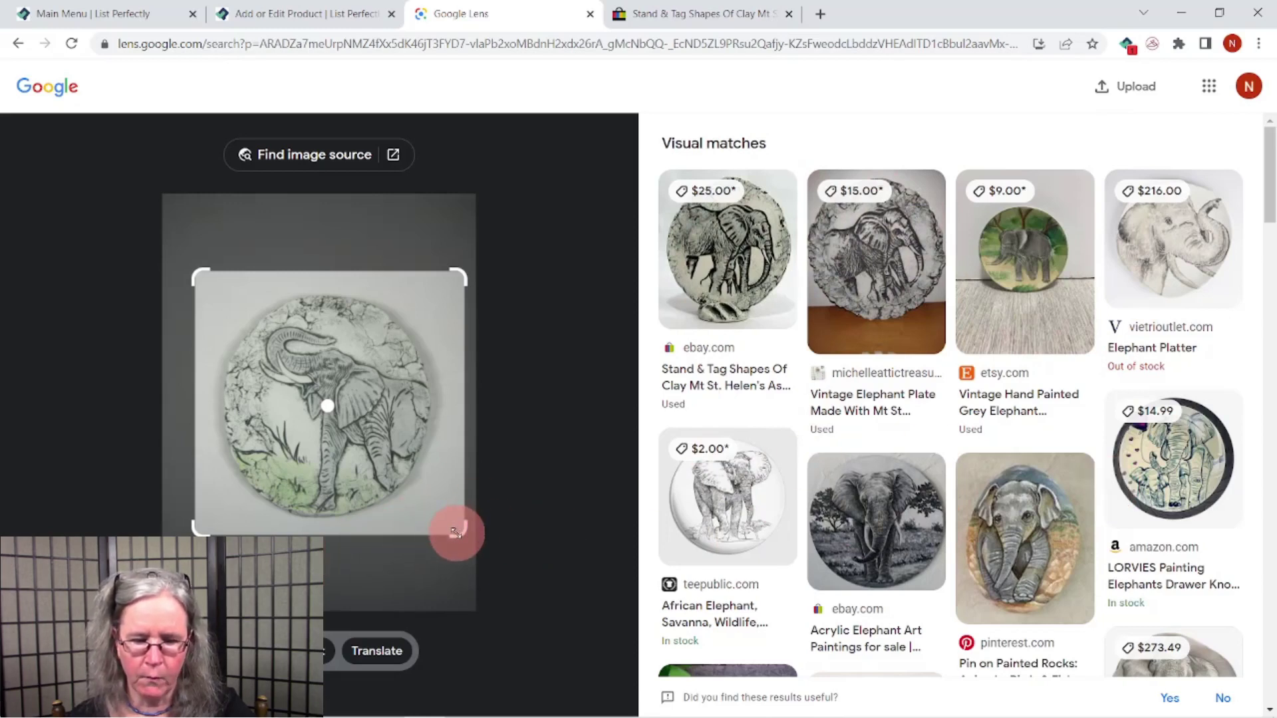
{"action": "left_click_drag", "start_coordinate": [456, 530], "coordinate": [388, 438]}
{"action": "left_click_drag", "start_coordinate": [241, 355], "coordinate": [286, 383]}
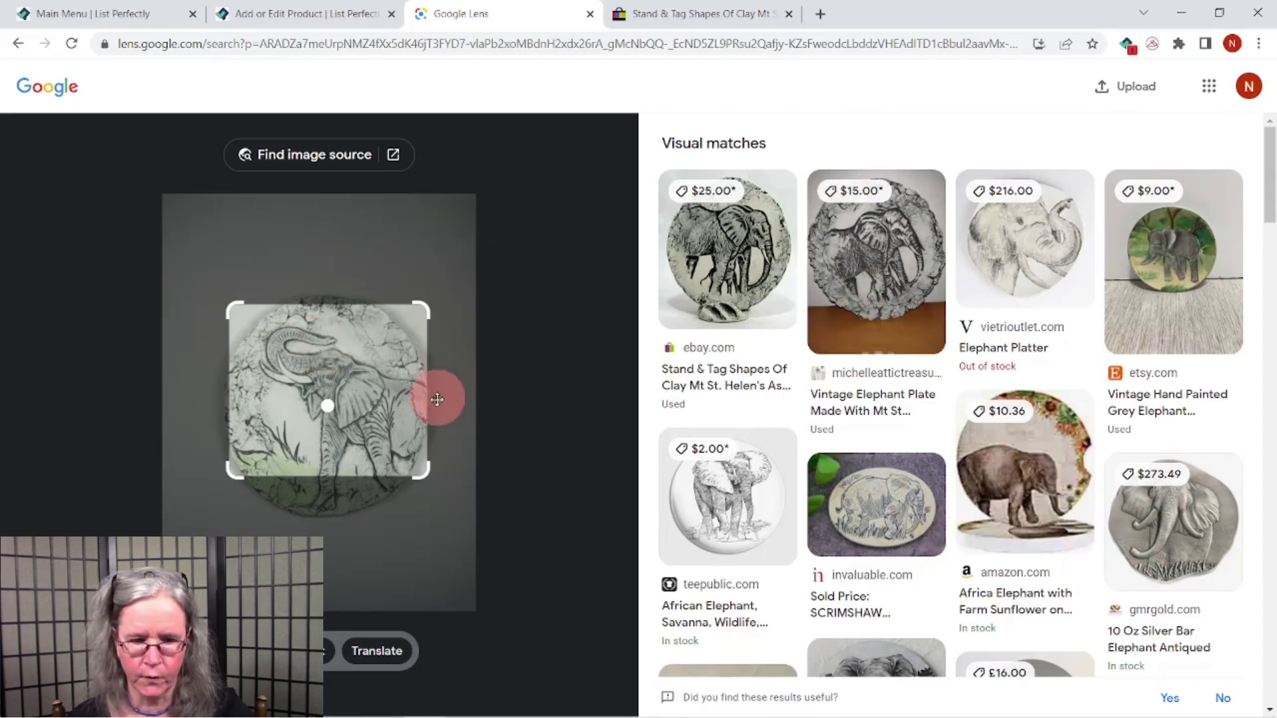
{"action": "left_click", "coordinate": [290, 13]}
{"action": "scroll", "coordinate": [815, 497], "scroll_direction": "down", "scroll_amount": 1}
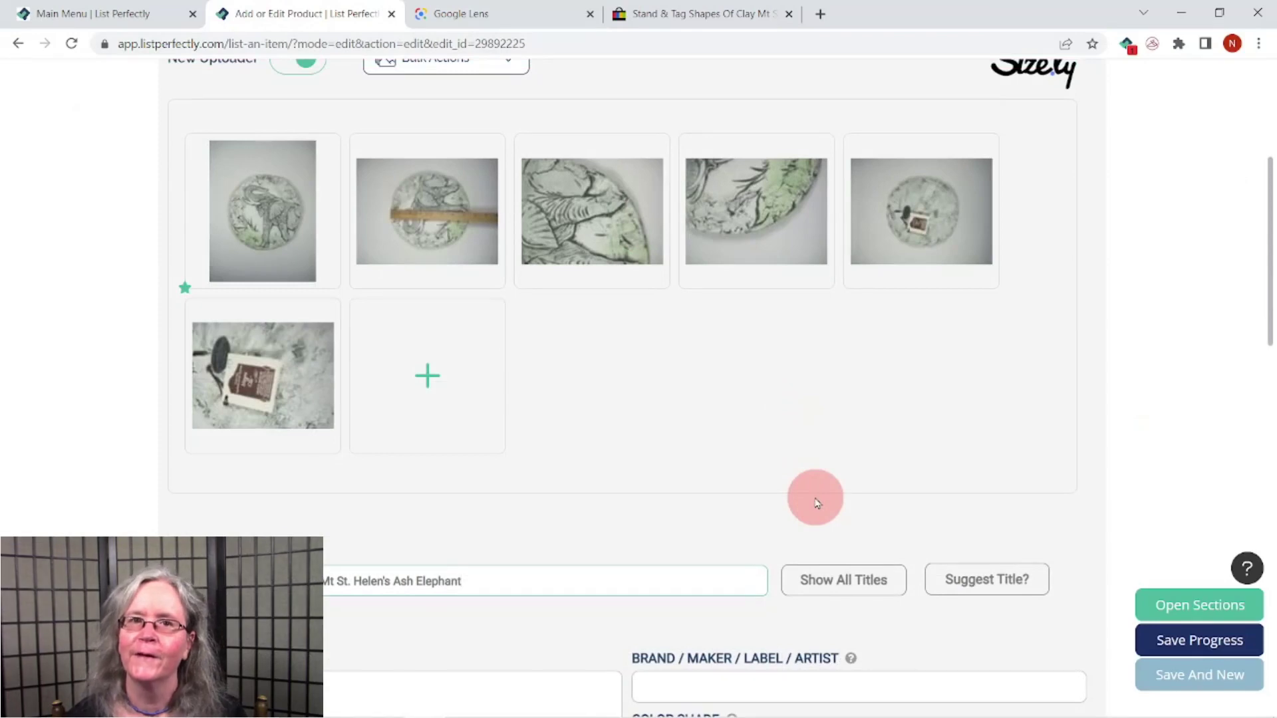